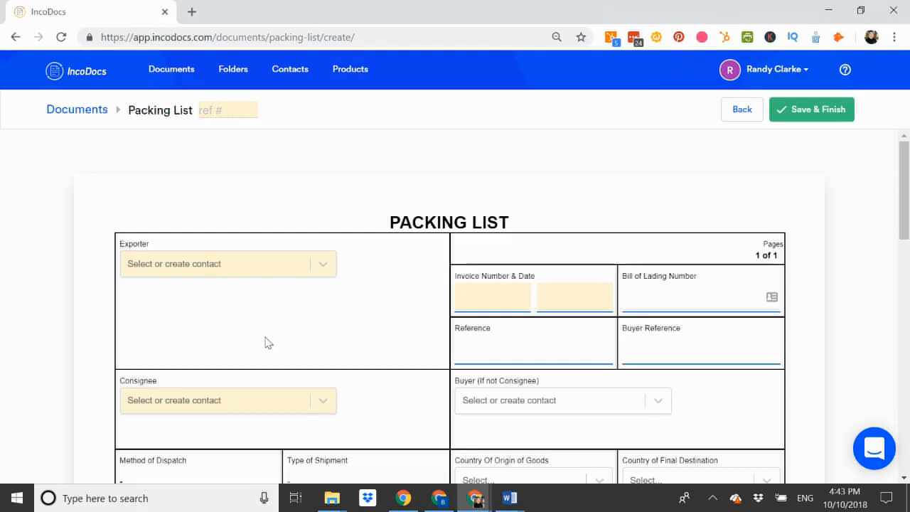
- Review the fields of the new contact form for the exporter and close it without creating a contact
scroll(245, 299, down, 1)
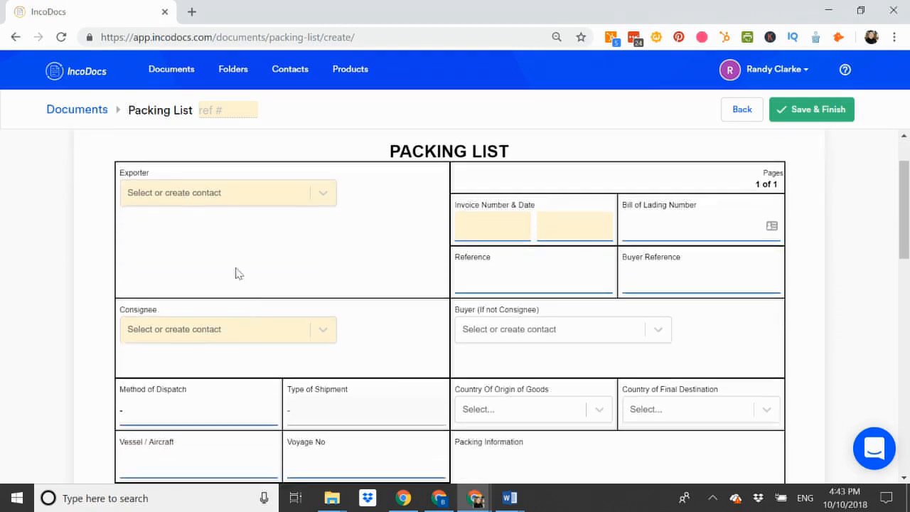
click(199, 199)
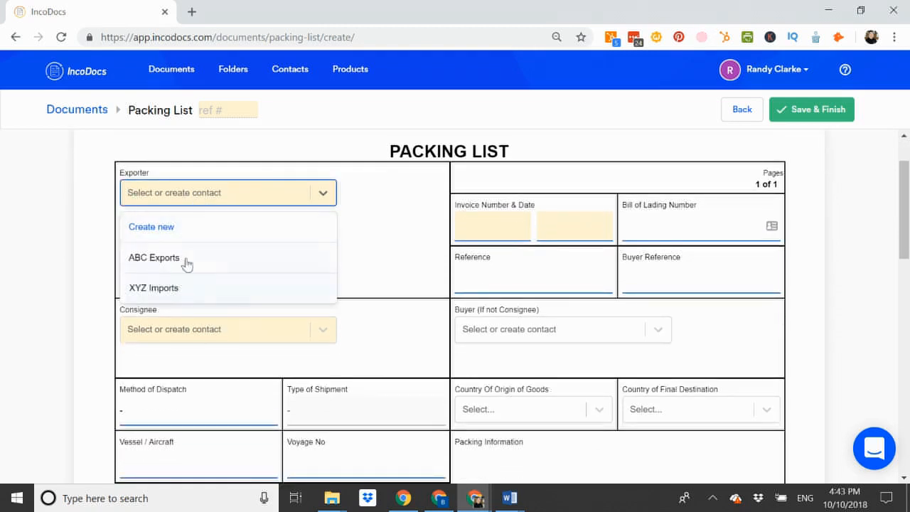
click(152, 228)
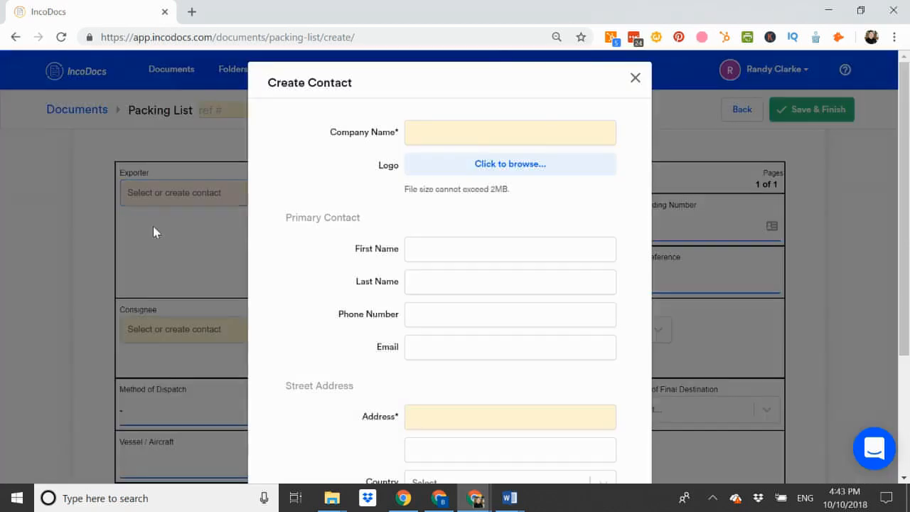
scroll(407, 266, down, 3)
scroll(407, 272, up, 3)
click(635, 82)
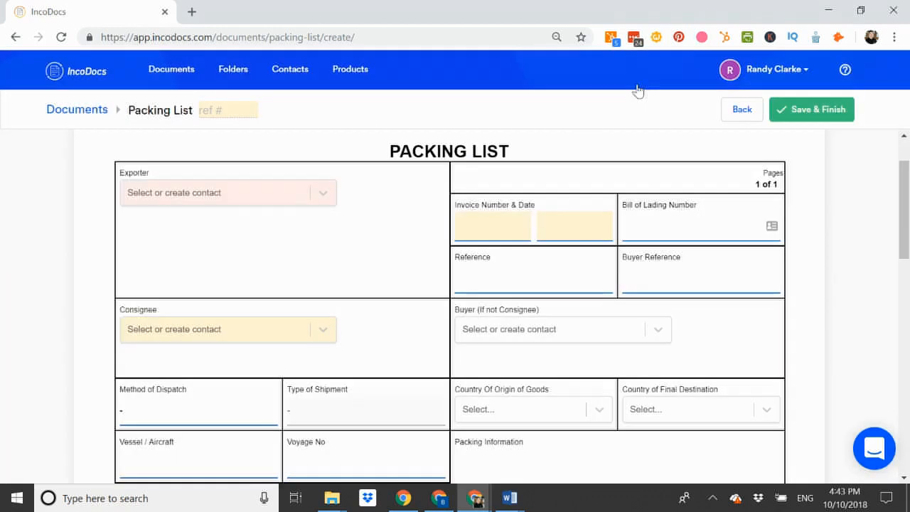
- Choose ABC Exports as the exporter and XYZ Imports as the consignee
click(206, 199)
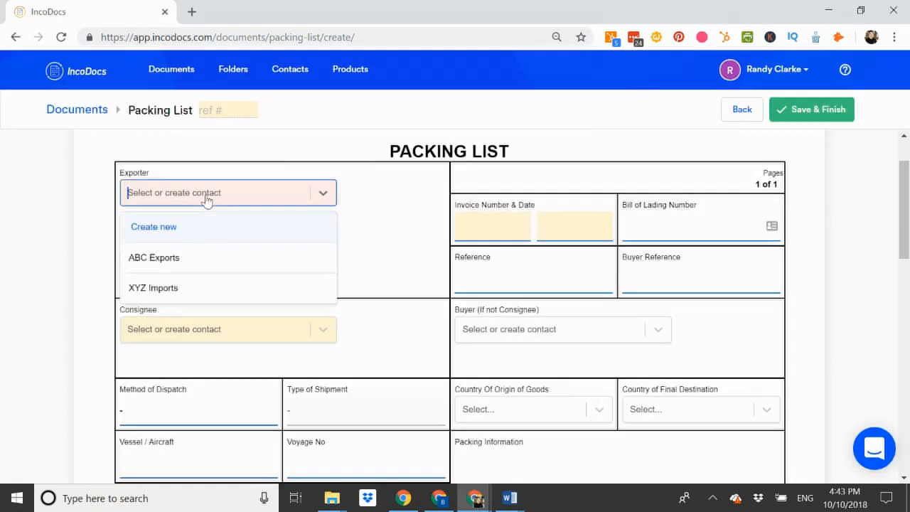
click(159, 258)
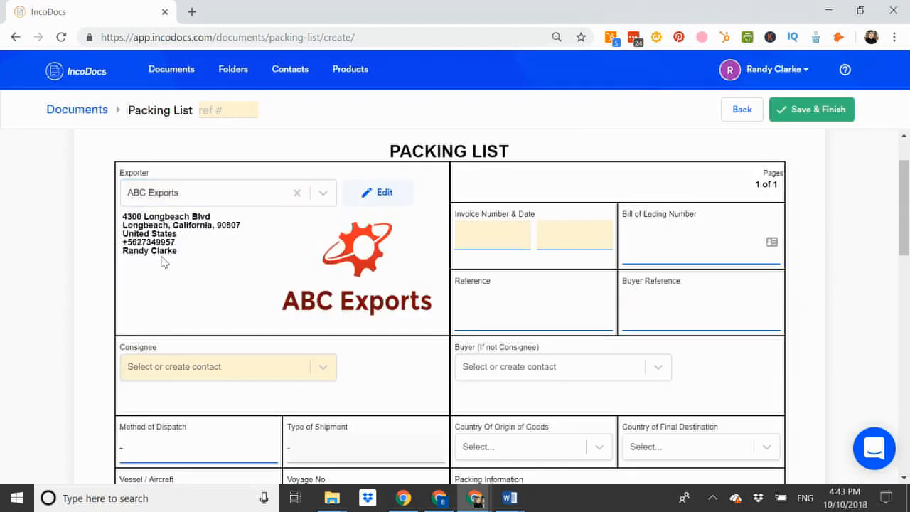
scroll(162, 261, down, 1)
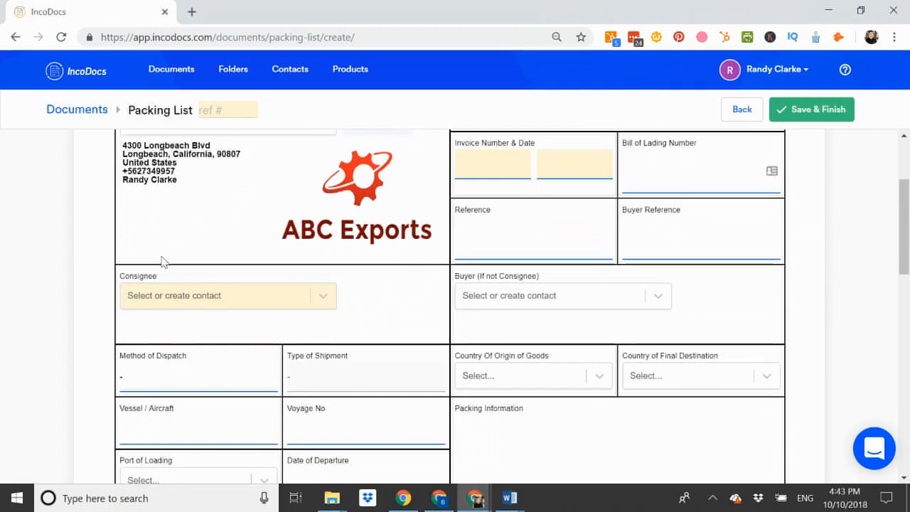
click(185, 299)
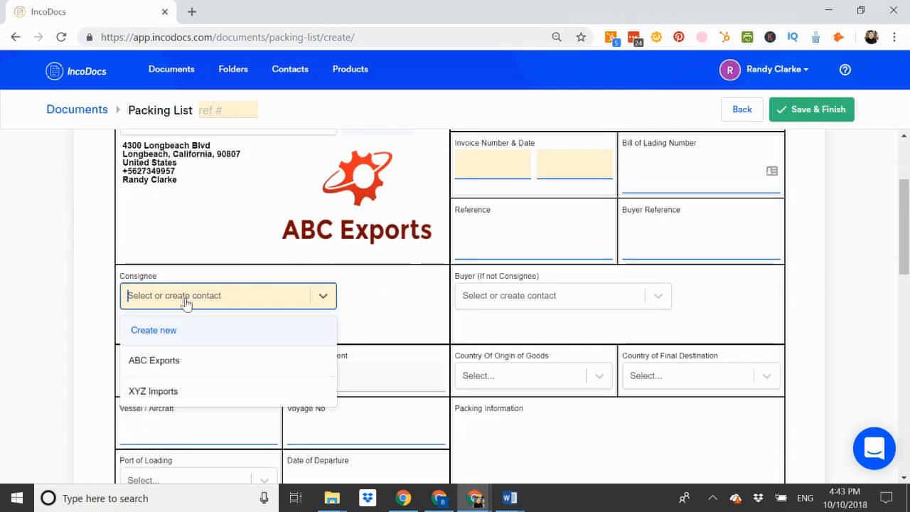
click(162, 393)
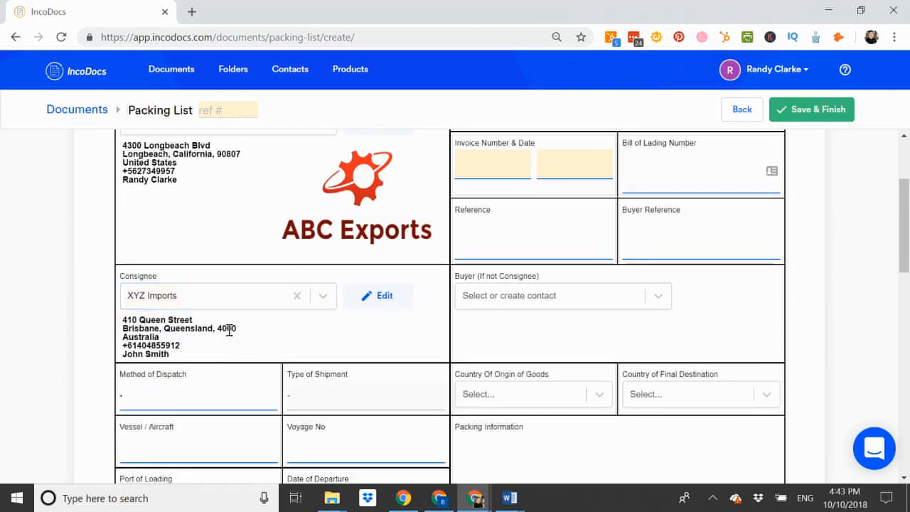
- Set the method of dispatch to Sea and the type of shipment to LCL
scroll(229, 328, down, 2)
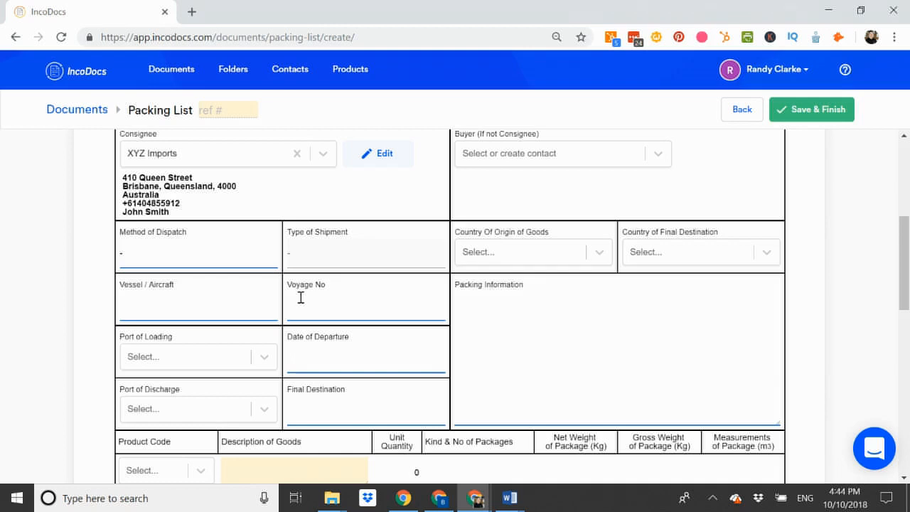
click(149, 257)
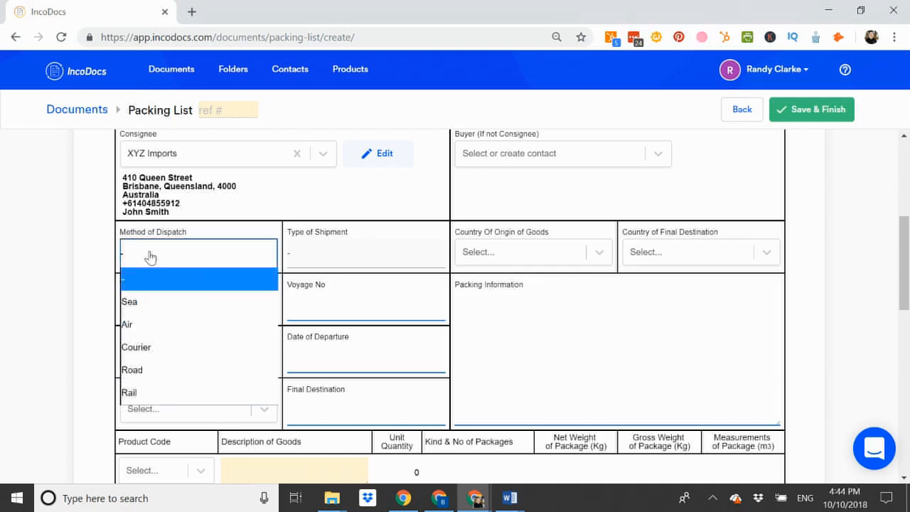
click(139, 305)
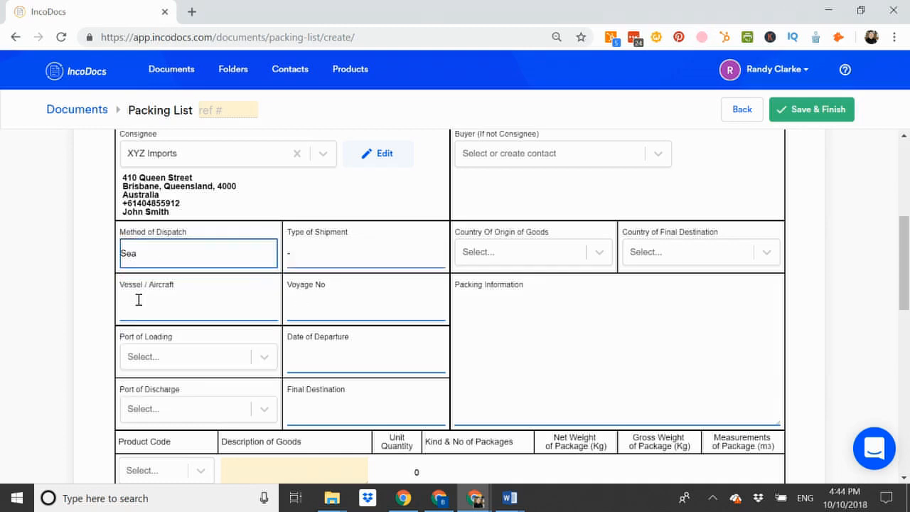
click(346, 263)
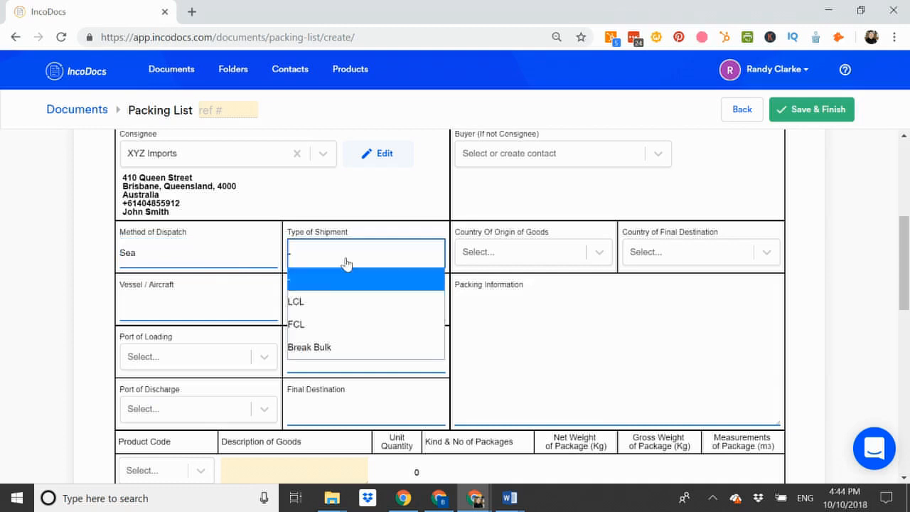
click(309, 303)
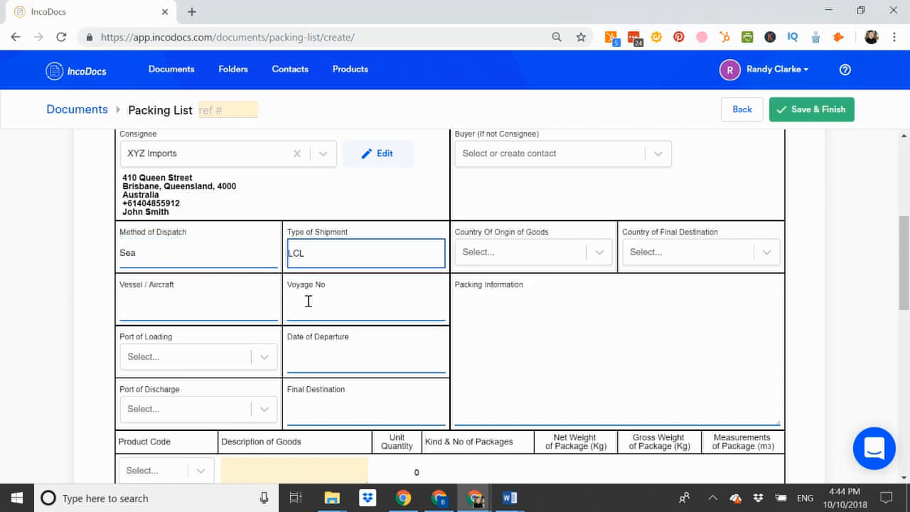
- Enter MAERSK PHOENIX as the vessel and 160W as the voyage number
click(210, 311)
text(MAERSK P)
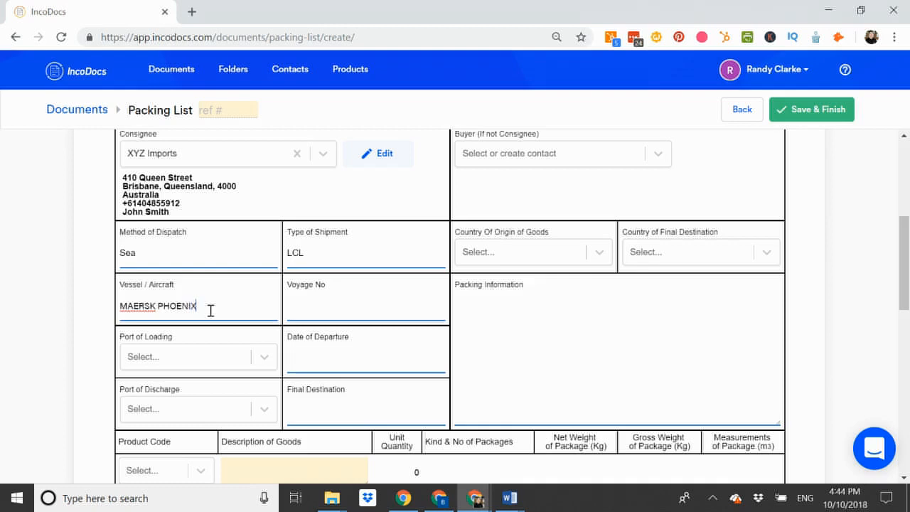
text(HOENIX)
click(317, 312)
text(160W)
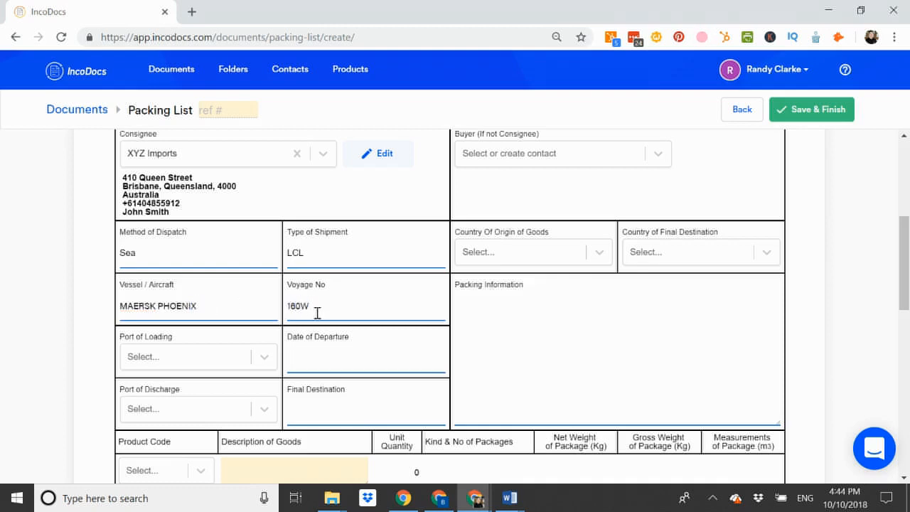
- Set the port of loading to Long Beach in the United States and the port of discharge to Australia - Sydney
click(182, 359)
text(LONG BE)
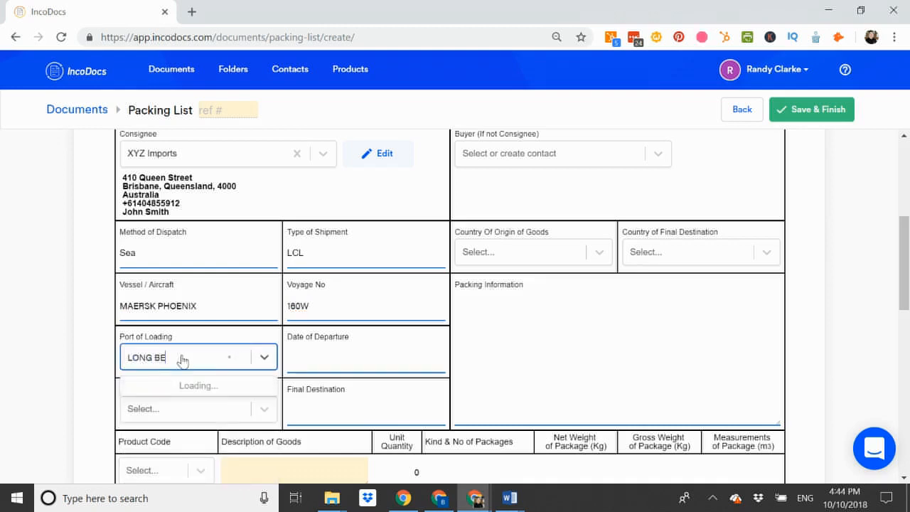
click(171, 391)
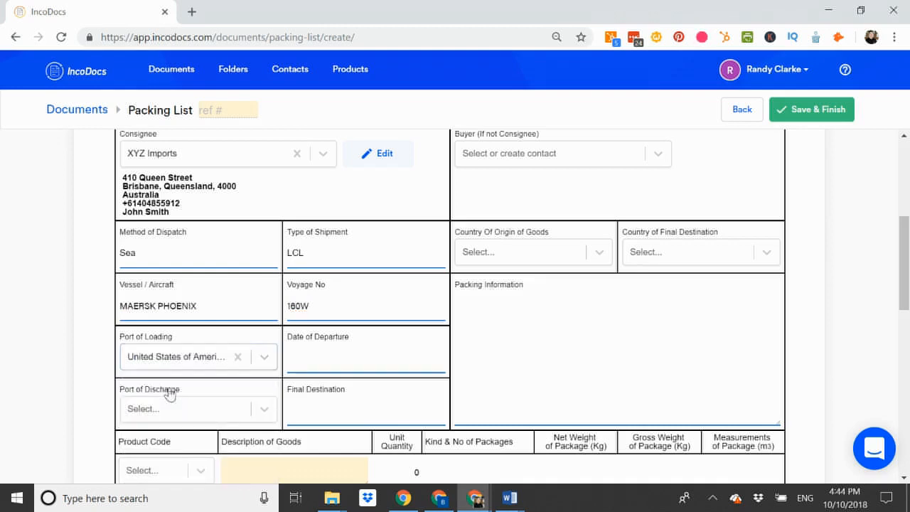
click(175, 411)
text(SYDN)
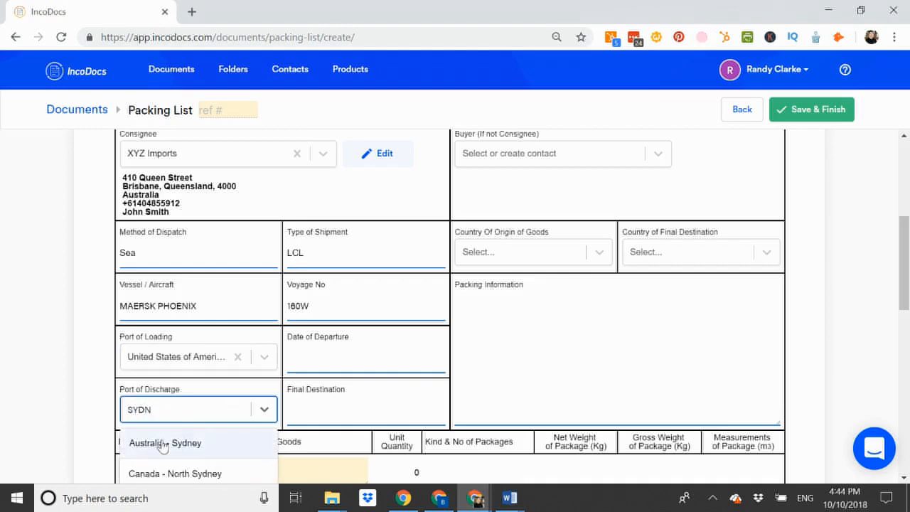
click(164, 443)
- Set the date of departure to 10 Oct 2018 and the final destination to SYDNEY
click(356, 359)
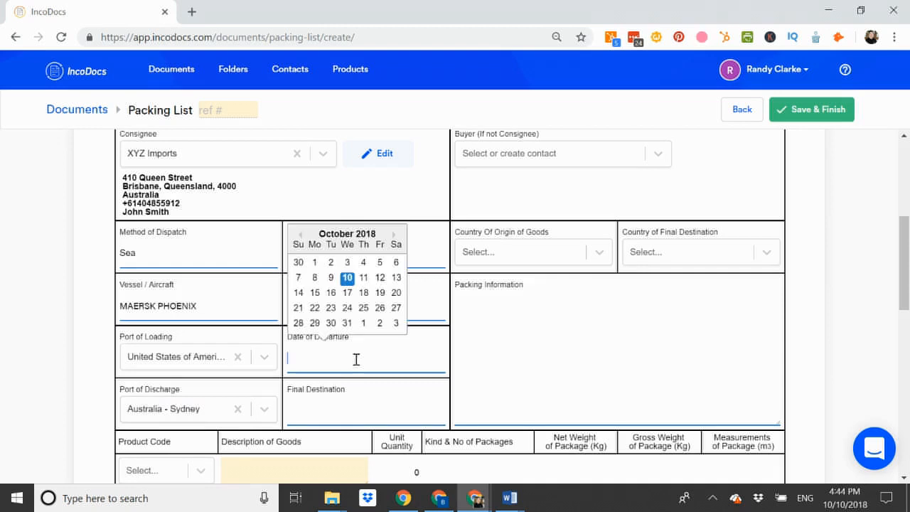
click(348, 279)
click(349, 409)
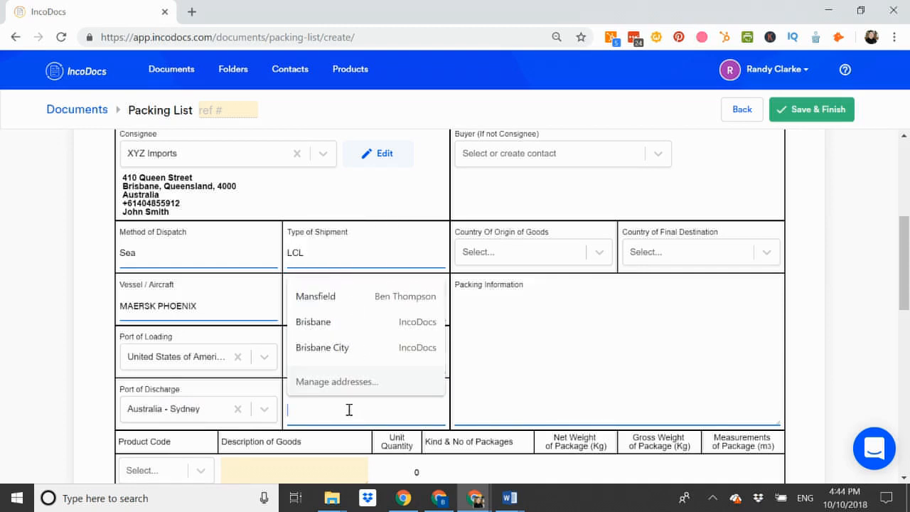
text(SYDNEY)
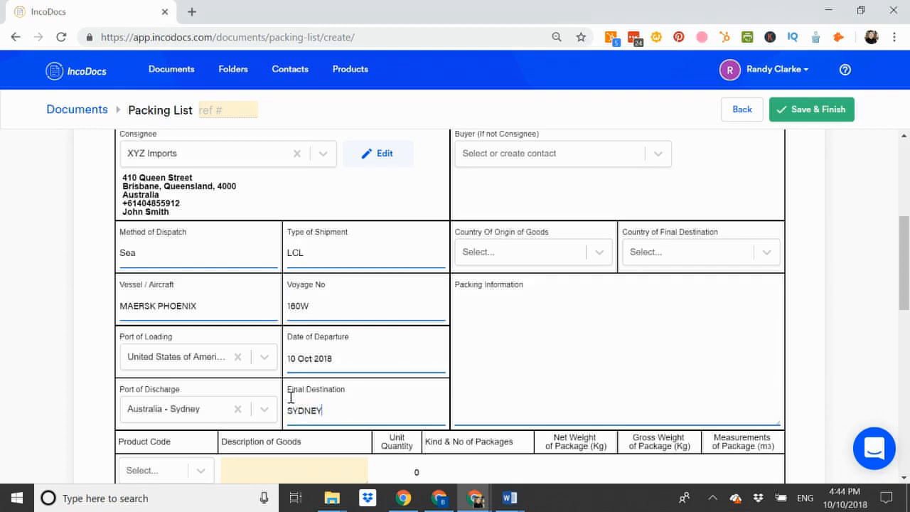
- Enter invoice number 234 and set the invoice date to 10 Oct 2018
scroll(548, 343, up, 5)
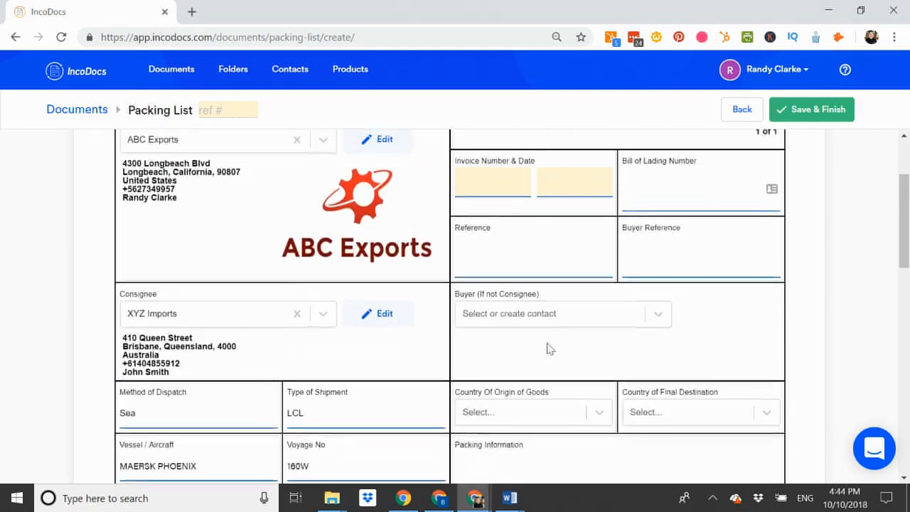
click(497, 313)
text(234)
click(571, 305)
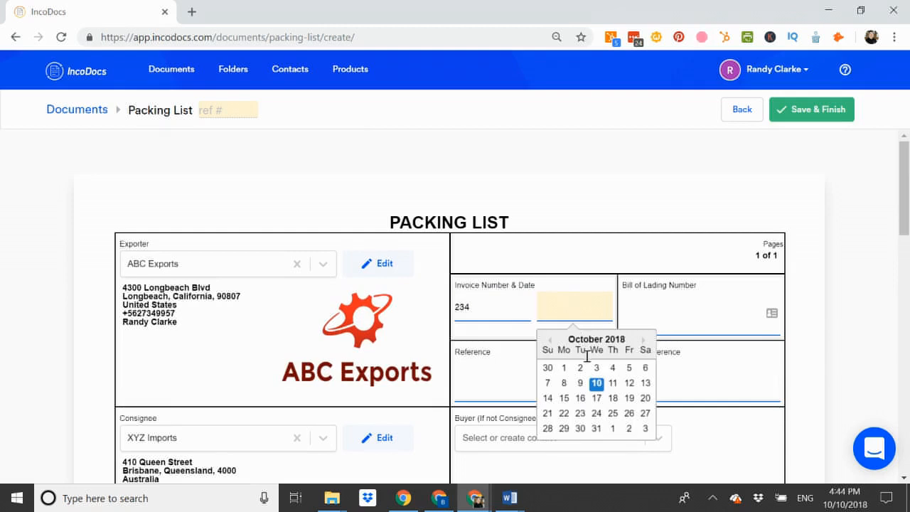
click(596, 384)
scroll(597, 388, down, 1)
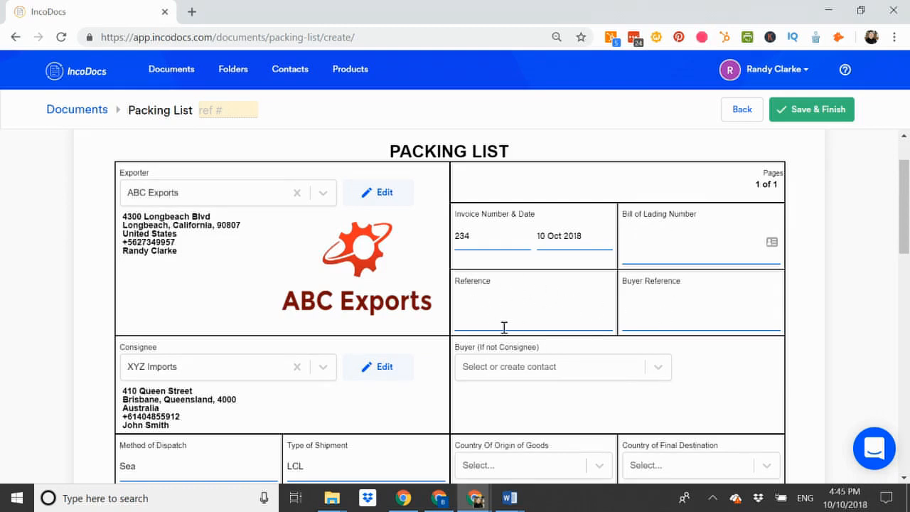
scroll(504, 327, down, 1)
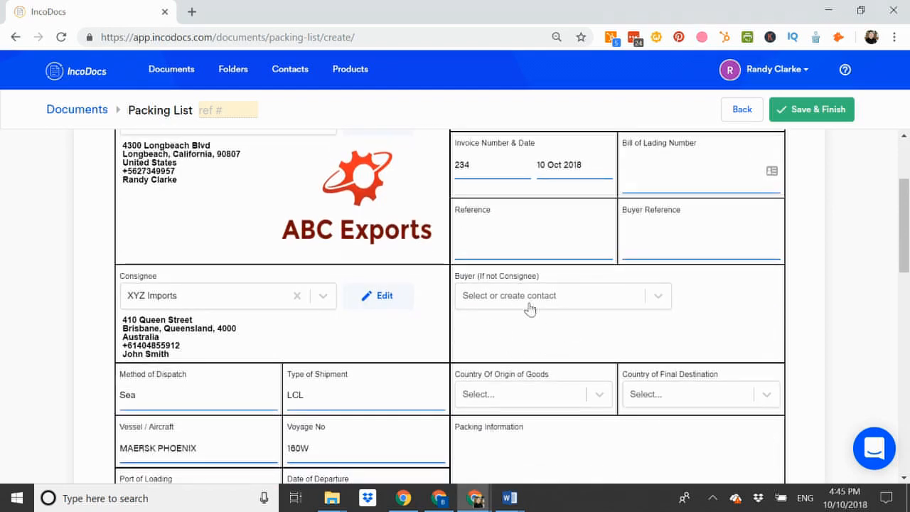
click(528, 305)
click(525, 304)
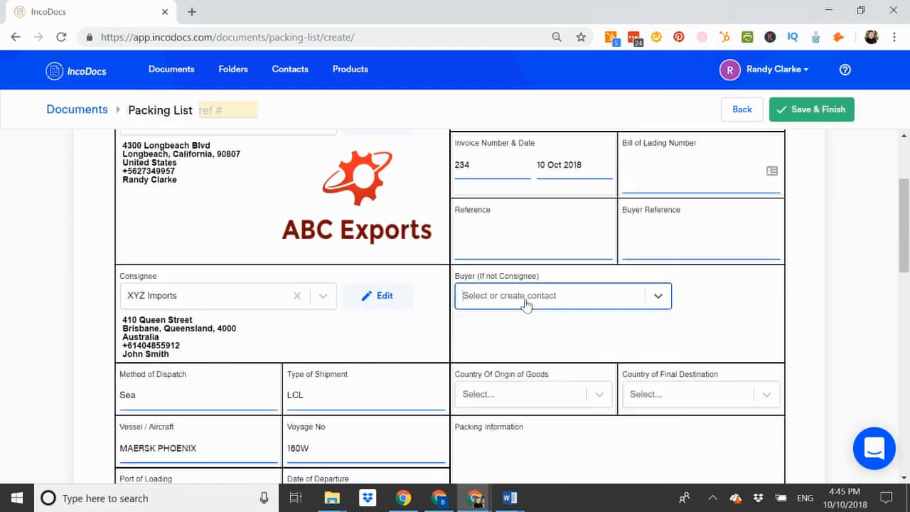
- Set the country of origin of goods to United States and the country of final destination to Australia
scroll(531, 333, down, 2)
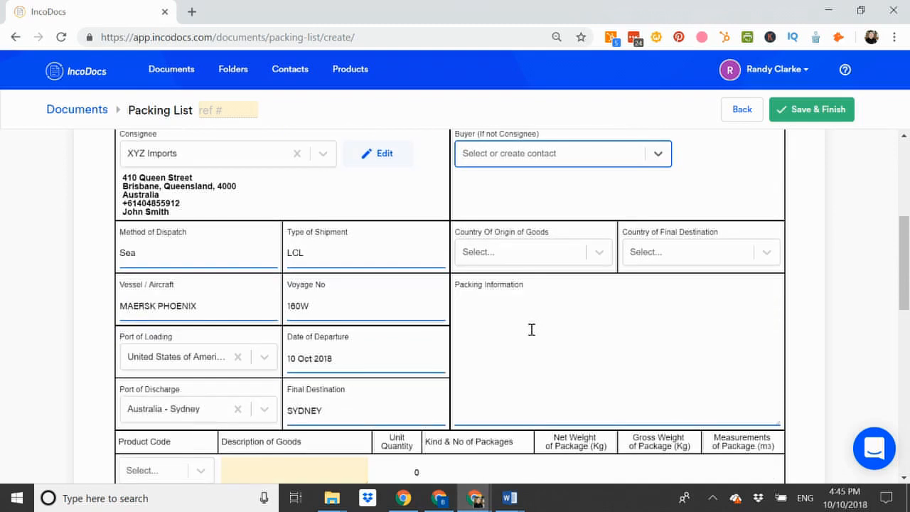
click(511, 260)
text(UN)
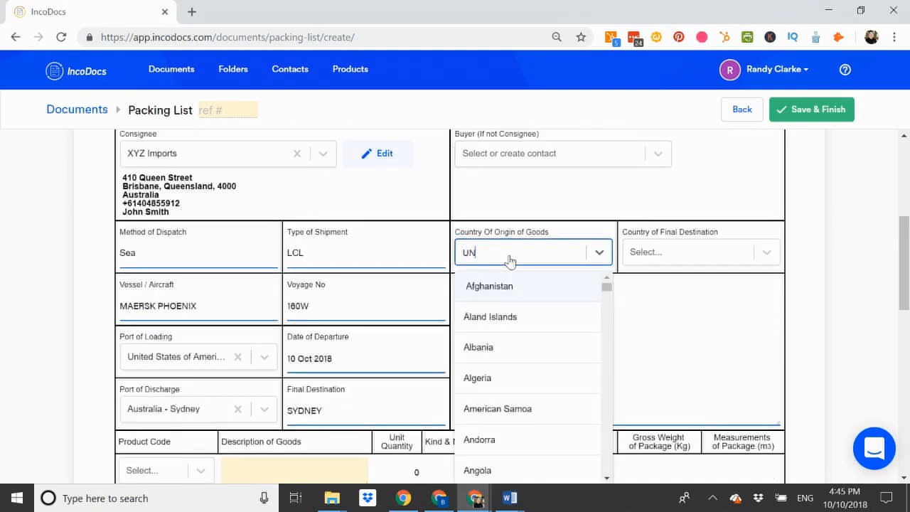
text(ITED S)
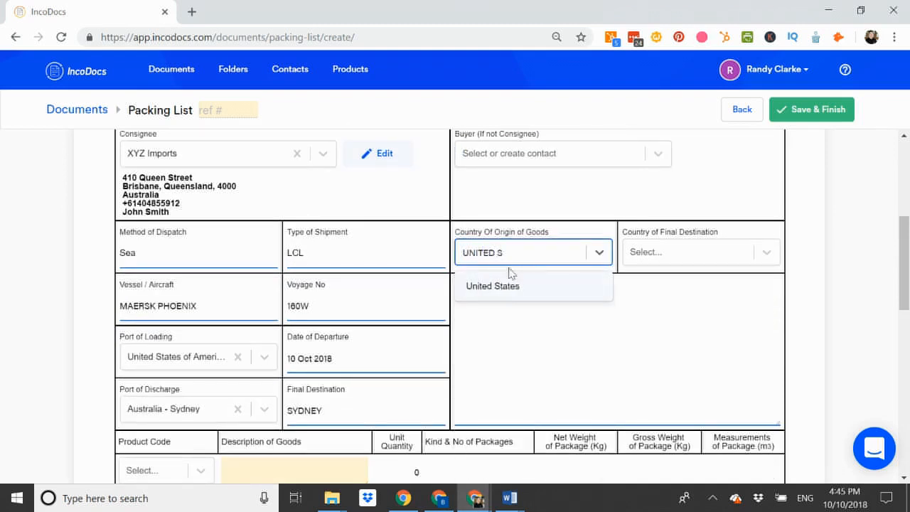
click(504, 287)
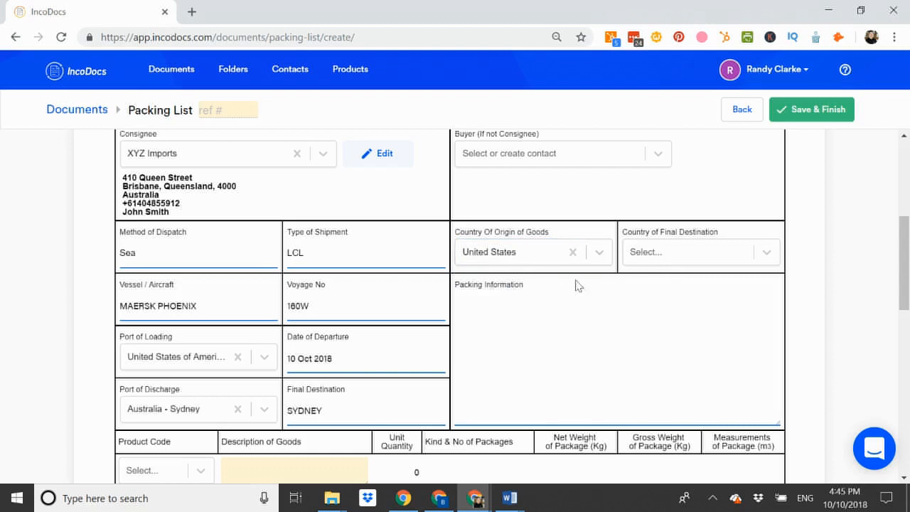
click(672, 255)
text(AUSTRA)
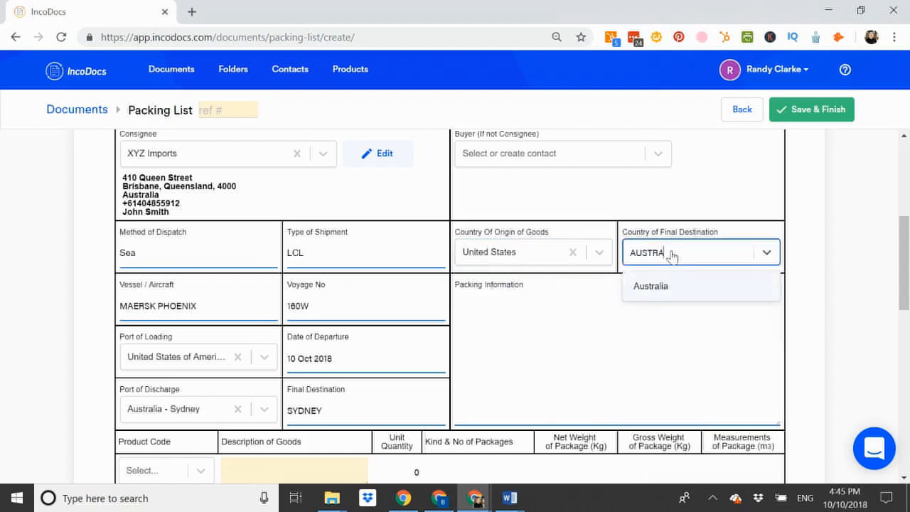
click(656, 287)
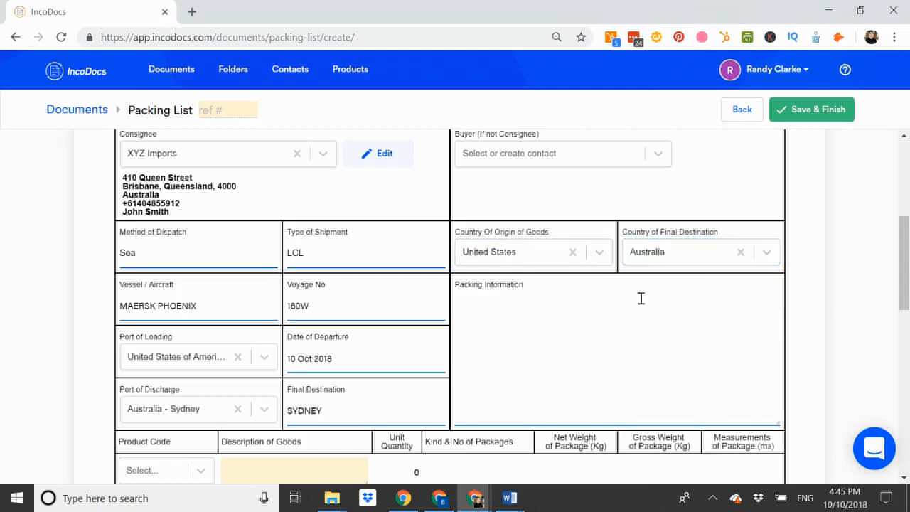
scroll(639, 299, down, 1)
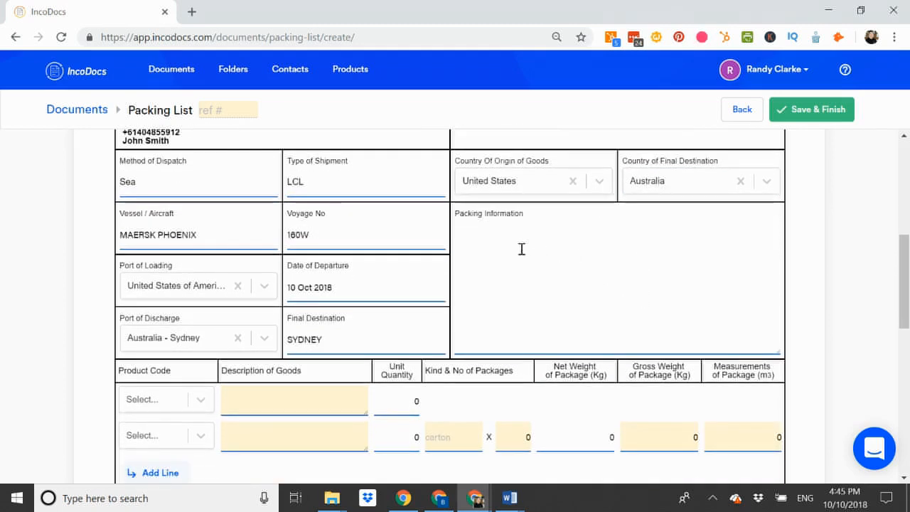
click(487, 265)
scroll(527, 288, down, 2)
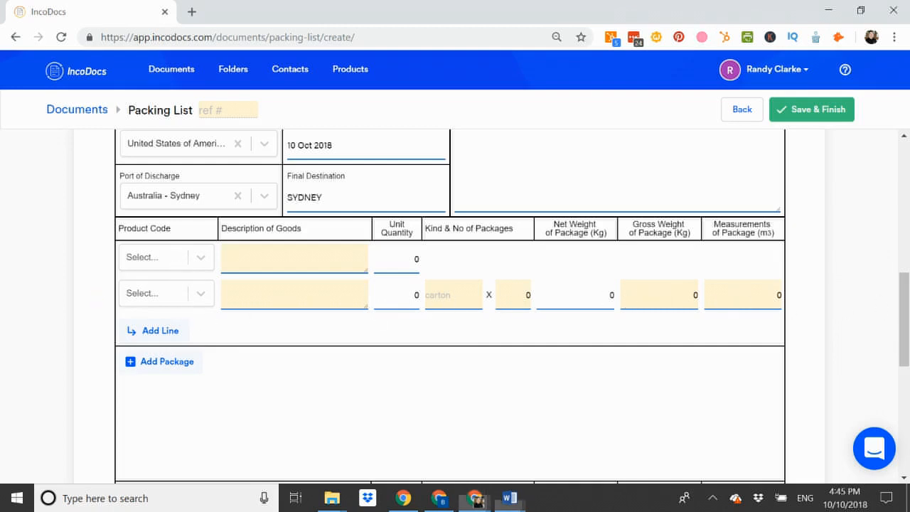
click(509, 497)
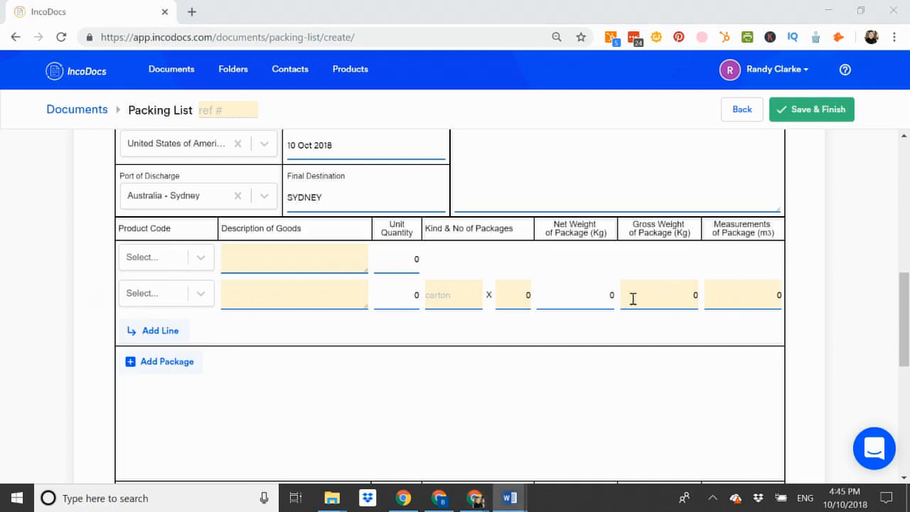
click(202, 261)
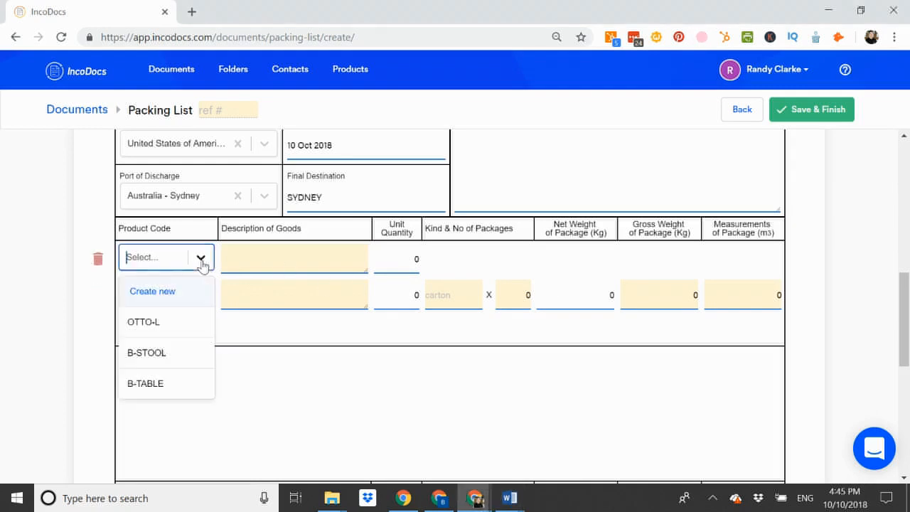
click(162, 294)
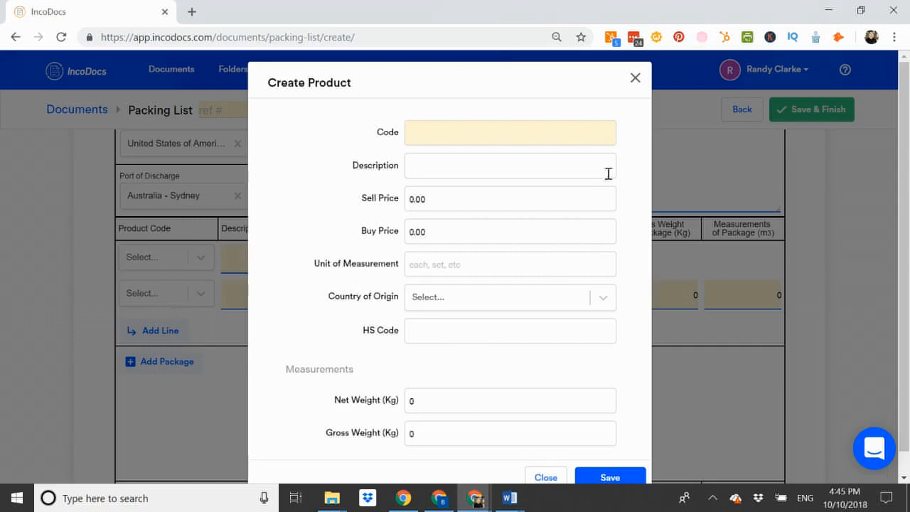
click(635, 80)
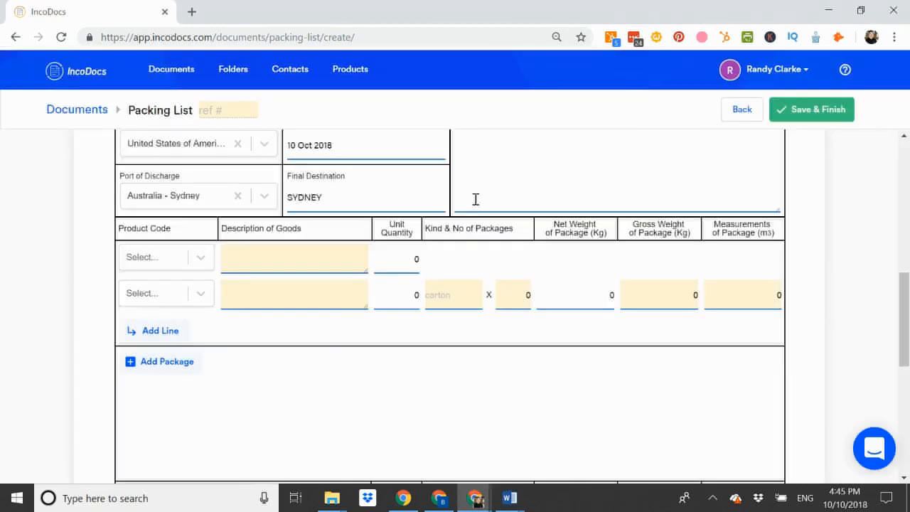
- Fill the two product lines with B-STOOL at a unit quantity of 40 and B-TABLE at a unit quantity of 15
click(203, 259)
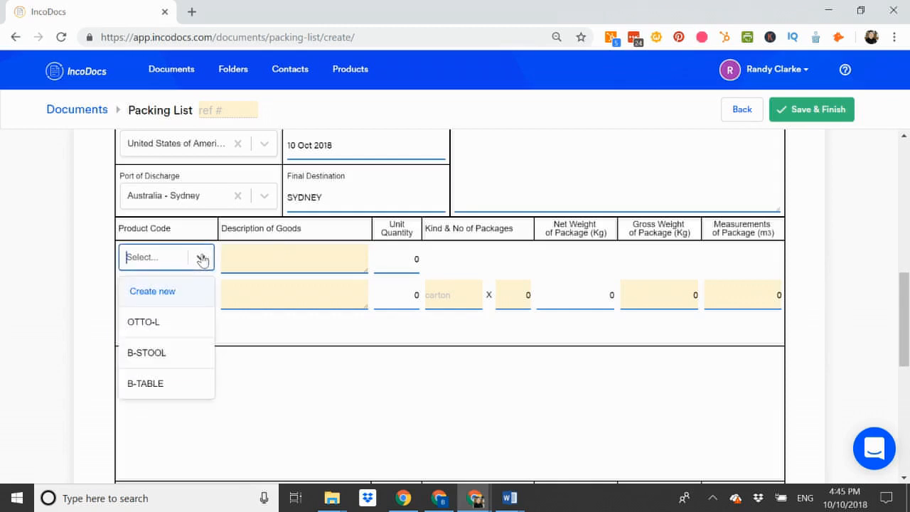
click(159, 353)
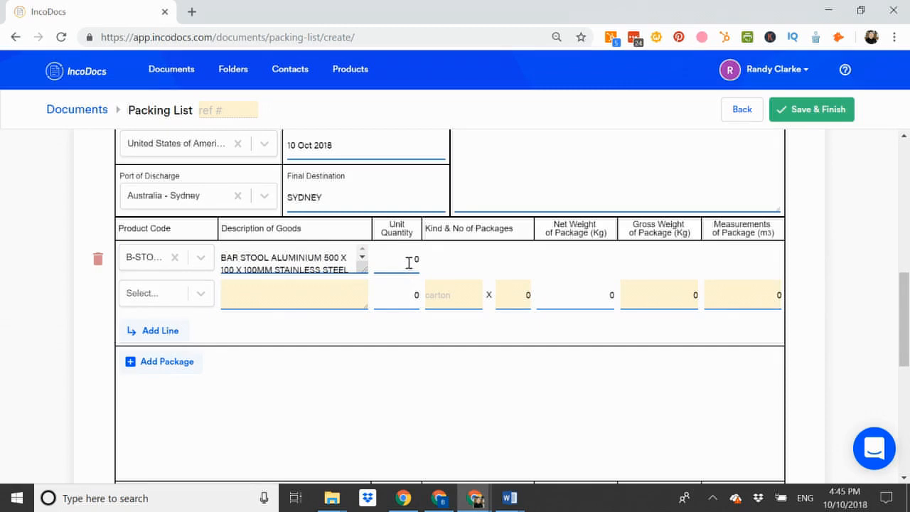
click(201, 294)
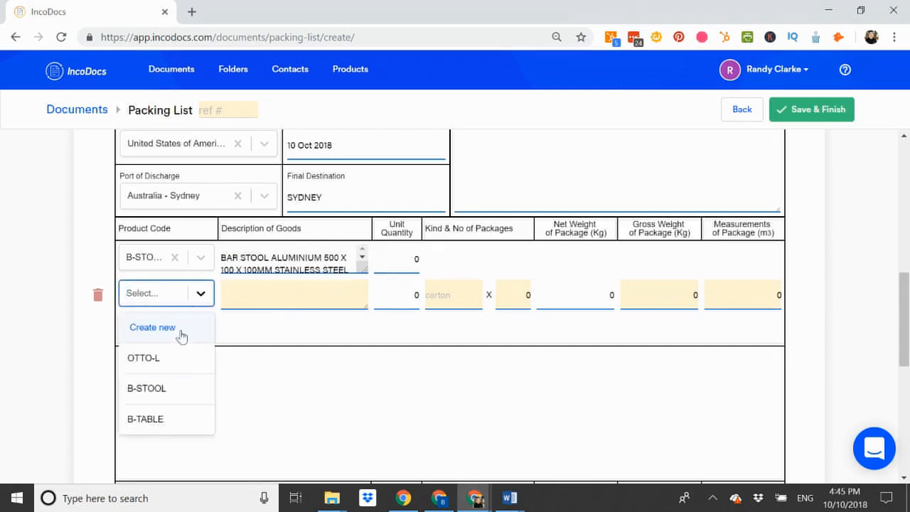
click(154, 419)
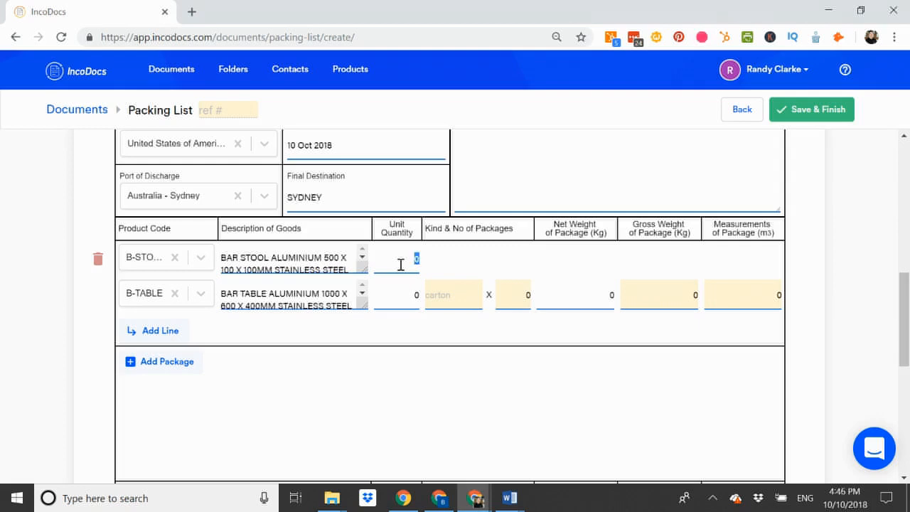
key(Tab)
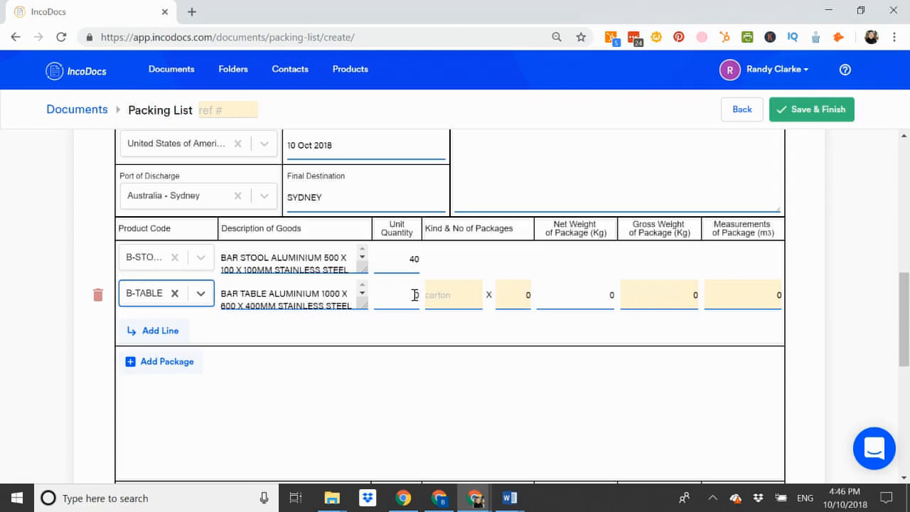
click(414, 294)
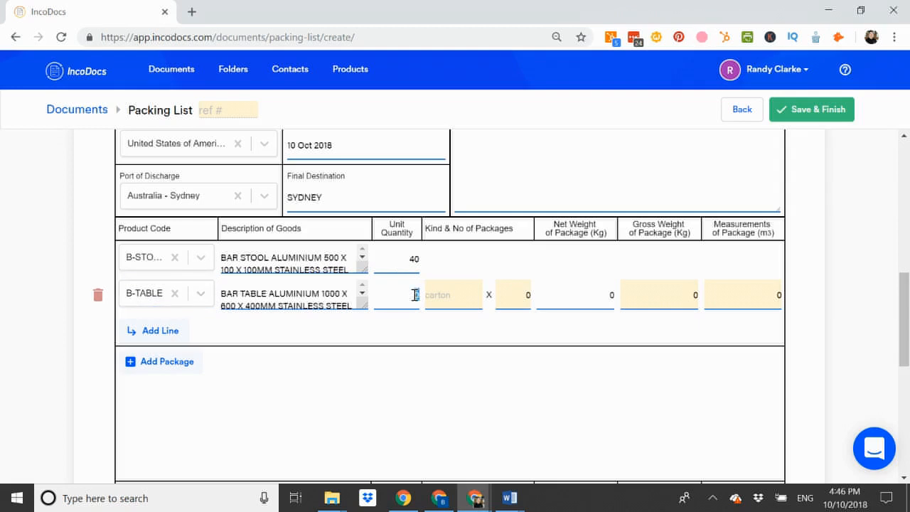
text(15)
- Set the package to PALLET x 1 with net weight 750 kg, gross weight 770 kg and measurement 1.7 m3
text(PA)
text(LLET)
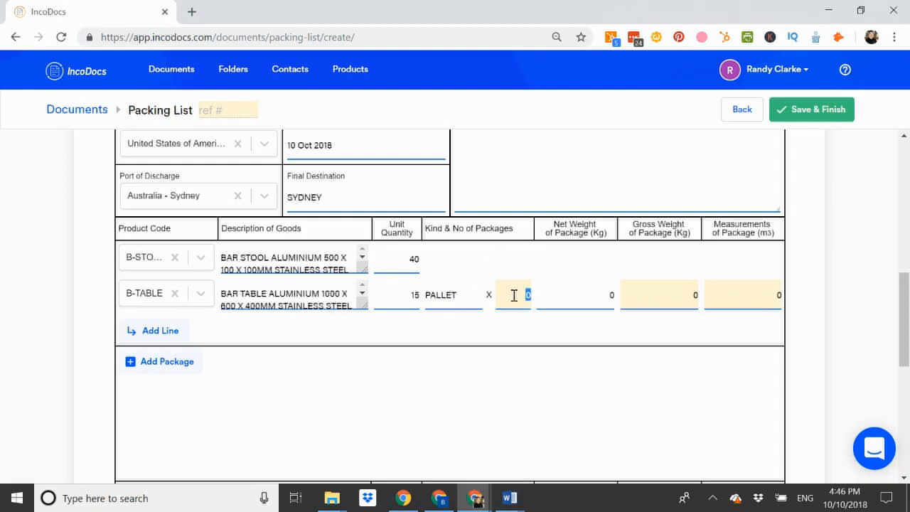
text(1)
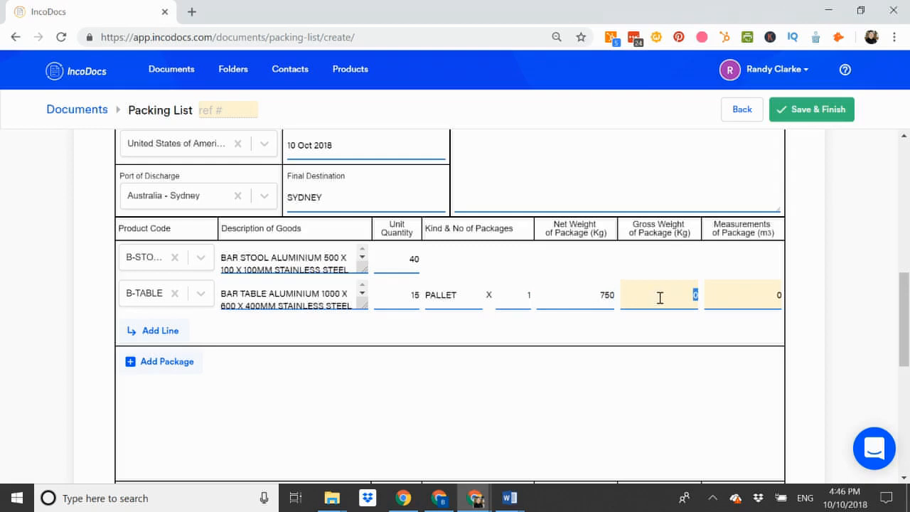
text(77)
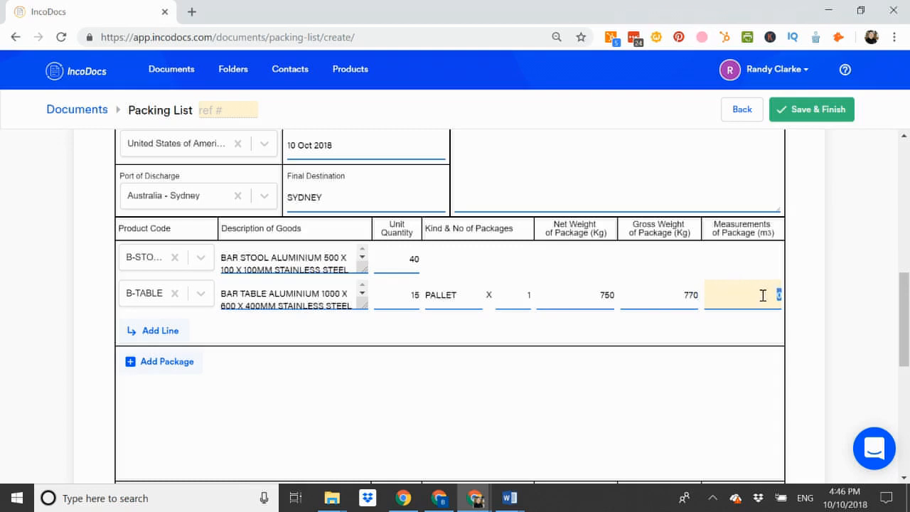
text(1.)
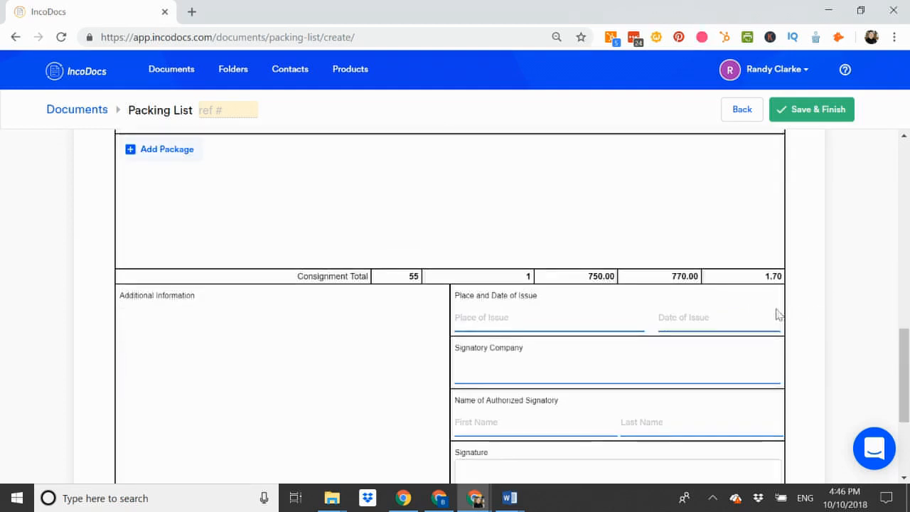
- Enter LONGBEACH as the place of issue and set the date of issue to 10 Oct 2018
scroll(774, 313, up, 4)
scroll(322, 348, down, 1)
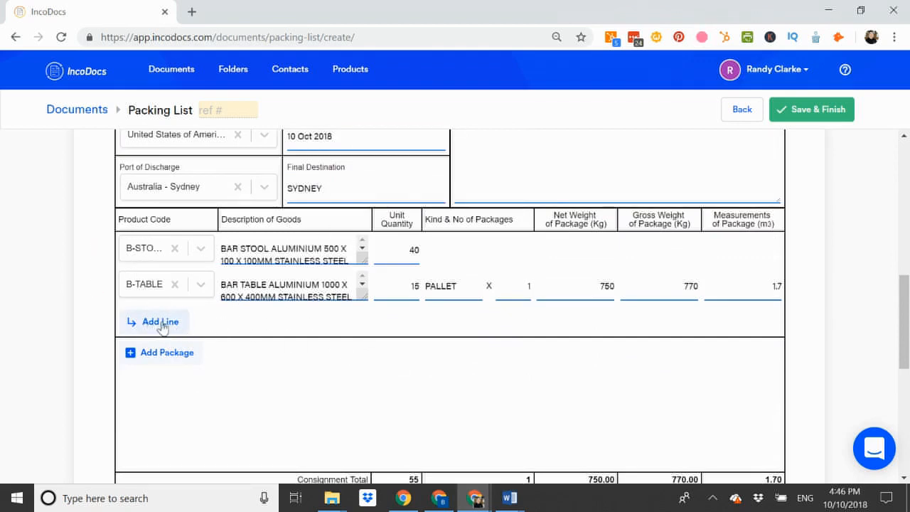
scroll(211, 344, down, 1)
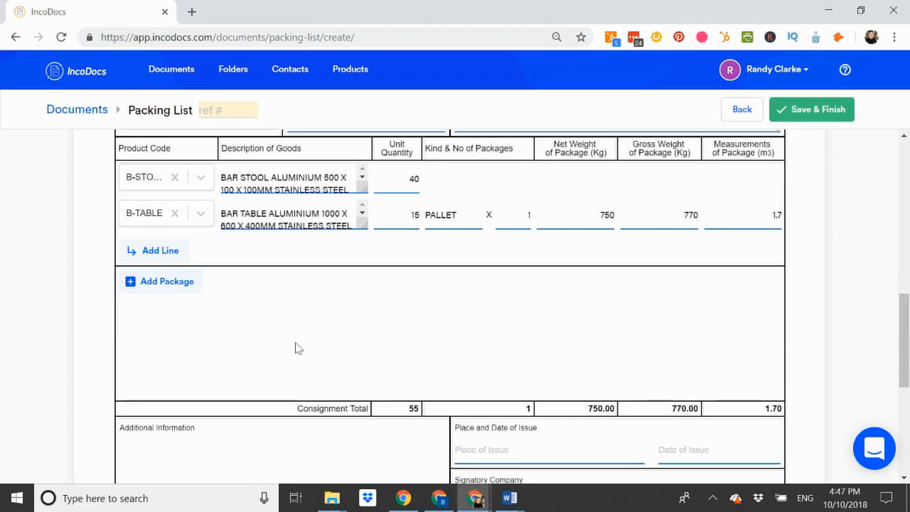
scroll(295, 347, down, 1)
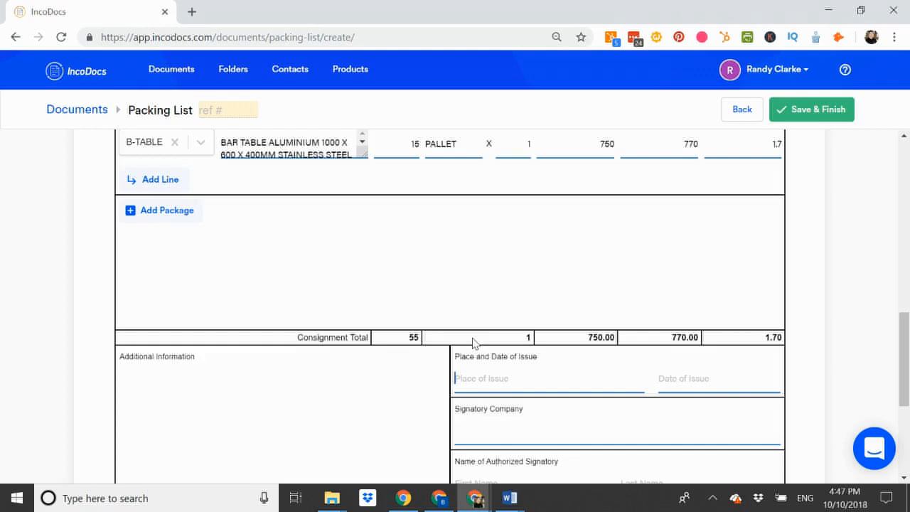
scroll(472, 342, down, 3)
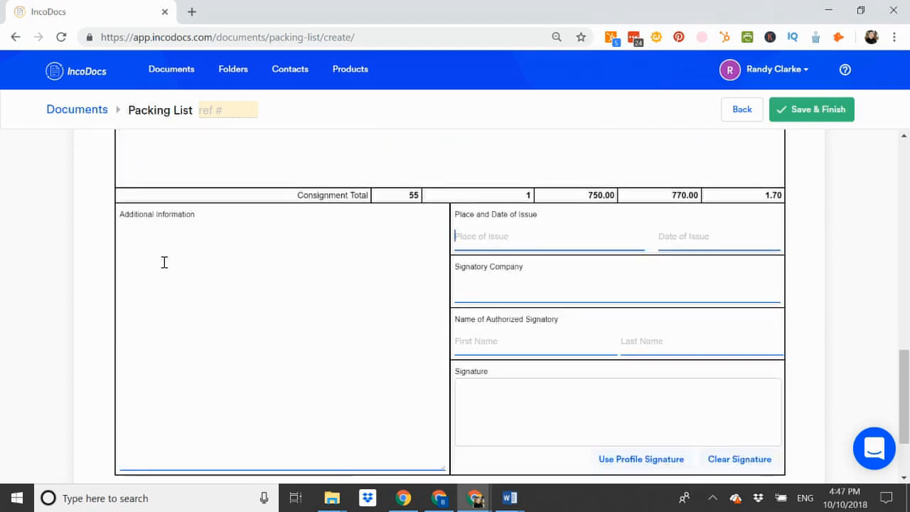
scroll(344, 274, down, 1)
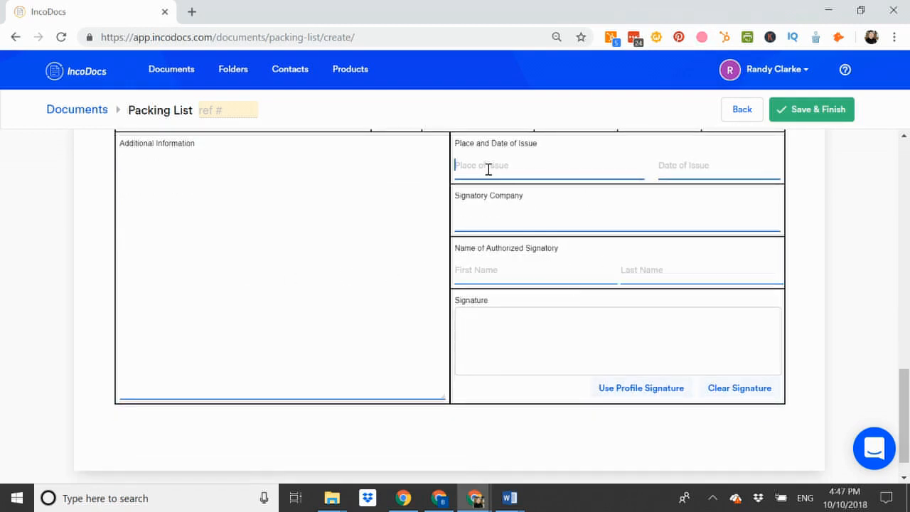
text(LONGBEACH)
click(688, 168)
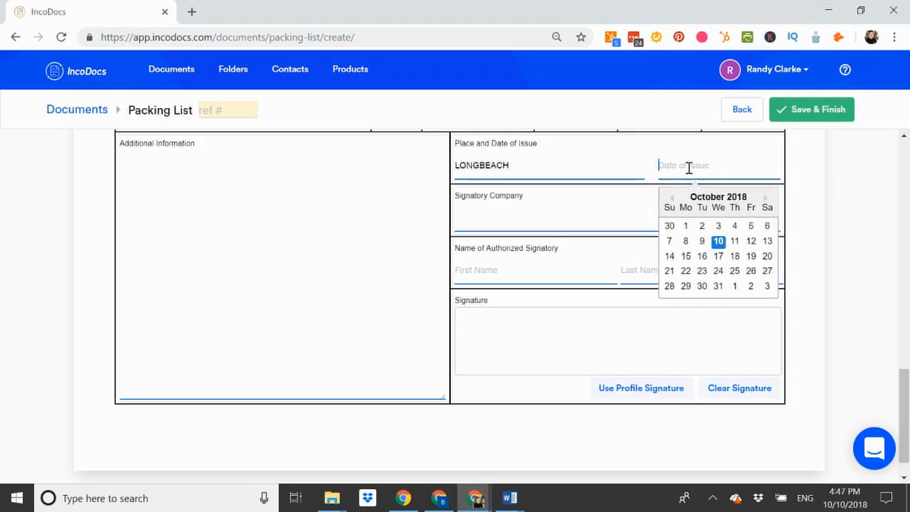
click(719, 241)
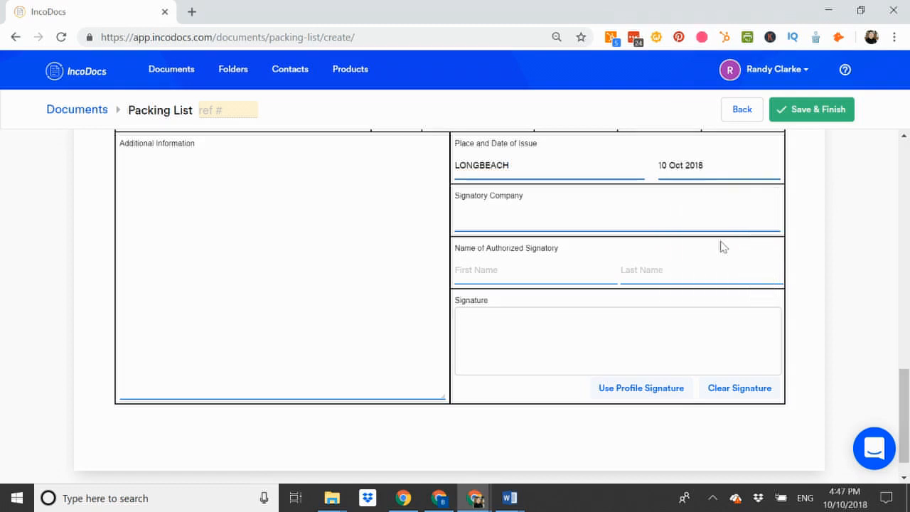
- Enter ABC EXPORTS as the signatory company and fill in the authorized signatory's first and last name
click(530, 220)
text(ABC EXPORTS)
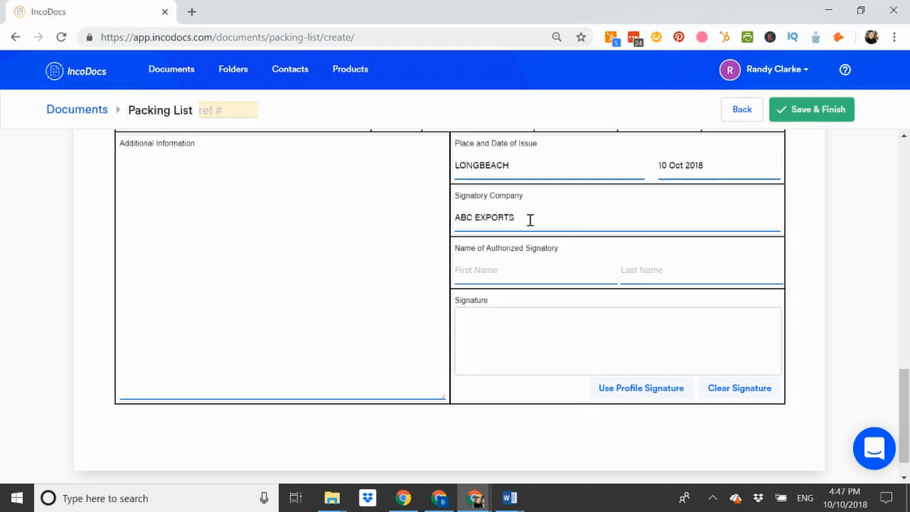
click(487, 270)
text(R)
text(C)
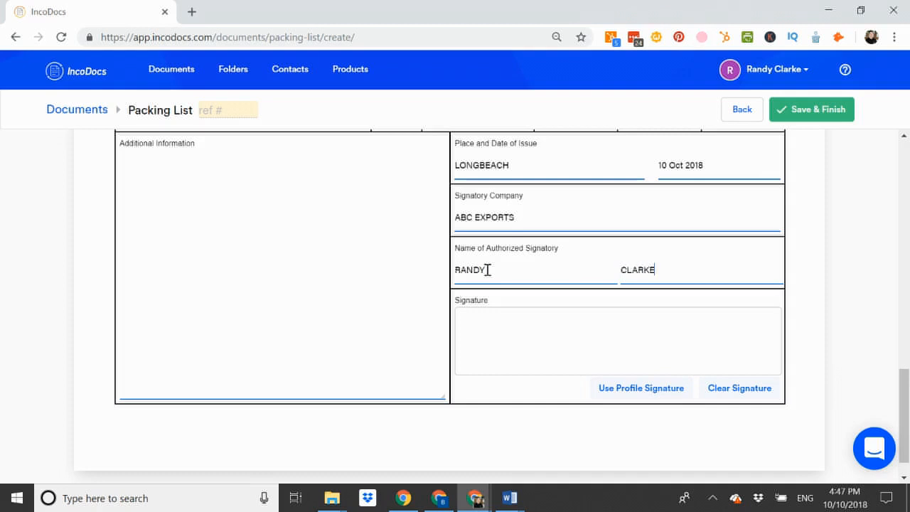
- Clear a hand-drawn trial signature and sign the packing list with the saved profile signature instead
scroll(487, 270, down, 1)
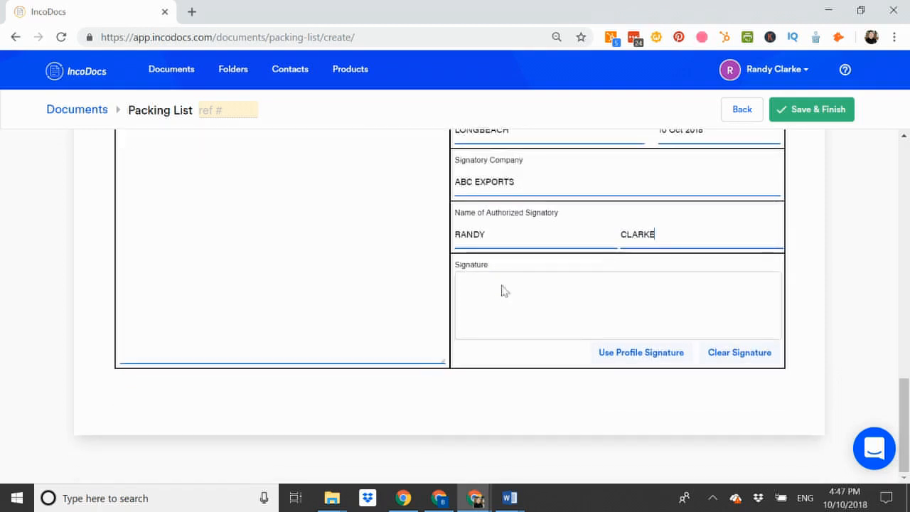
mouse_move(498, 303)
mouse_down()
mouse_move(520, 285)
mouse_move(498, 334)
mouse_move(509, 310)
mouse_move(548, 297)
mouse_up()
click(725, 354)
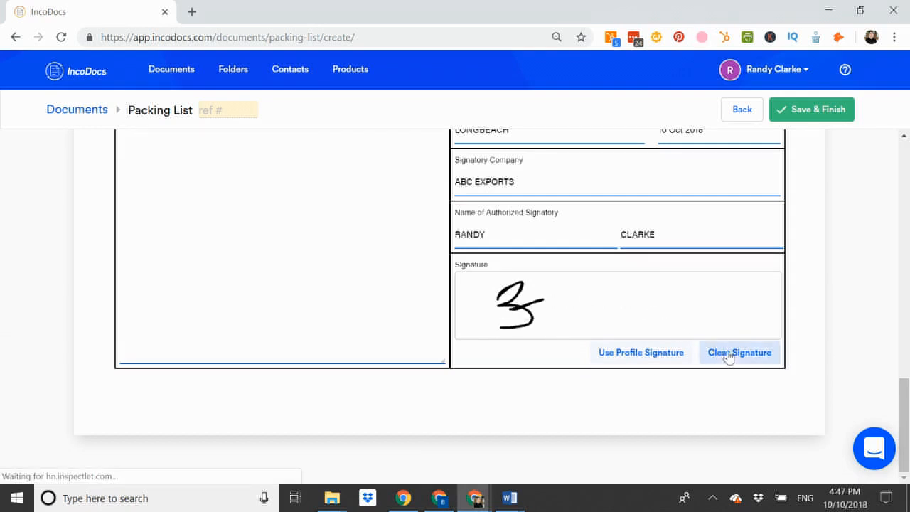
click(634, 353)
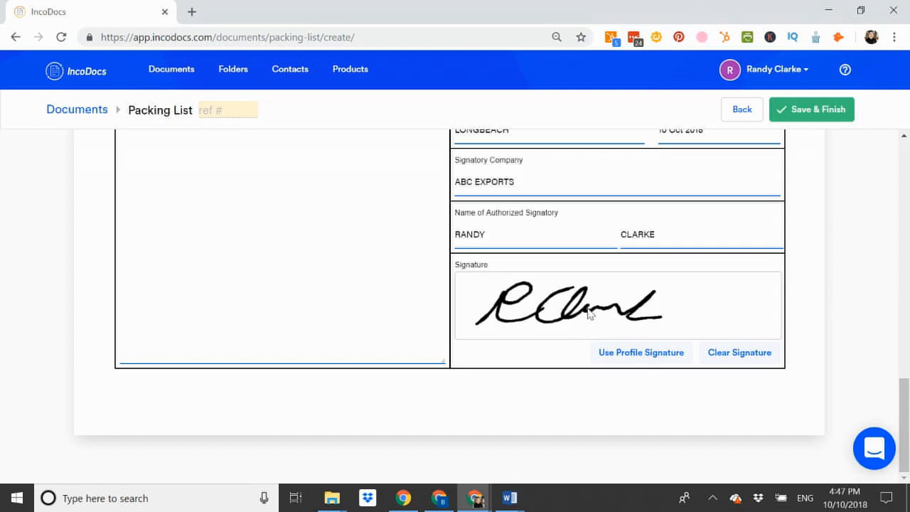
- Set the packing list's reference number to 234 and save the finished document
scroll(587, 313, up, 10)
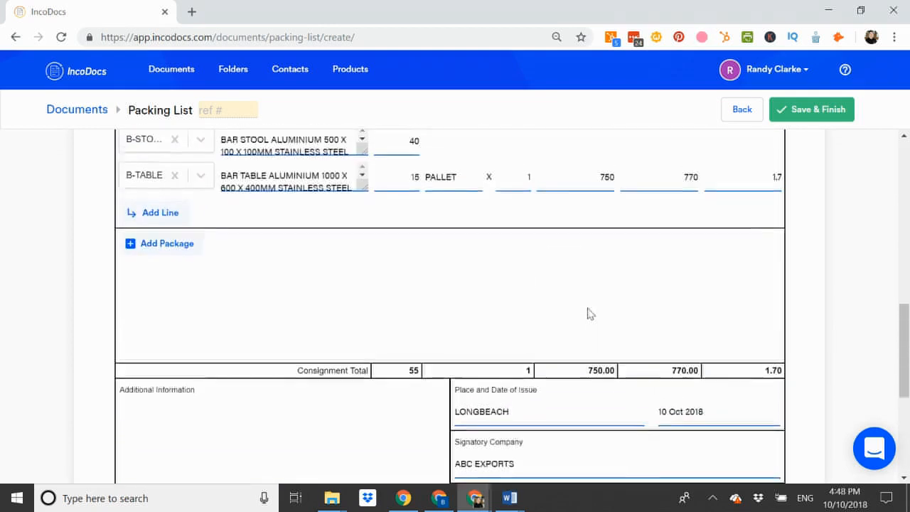
scroll(589, 309, up, 8)
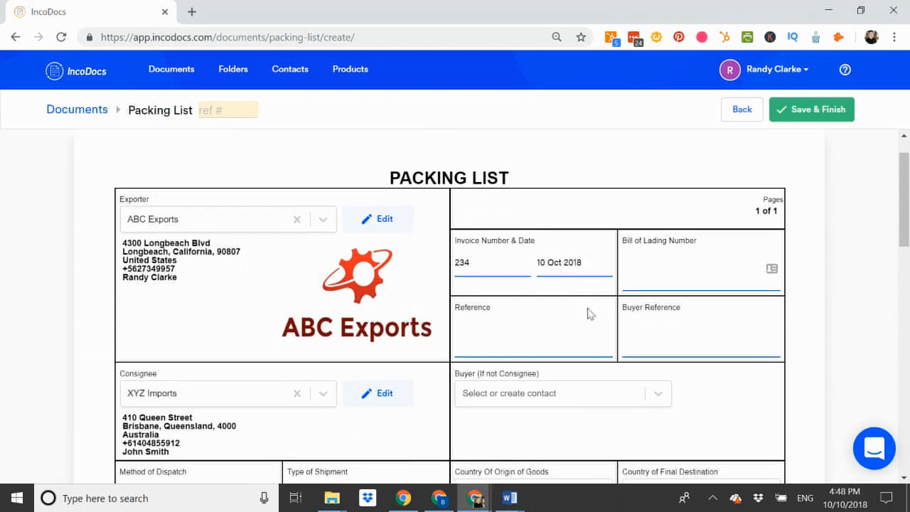
click(233, 110)
text(234)
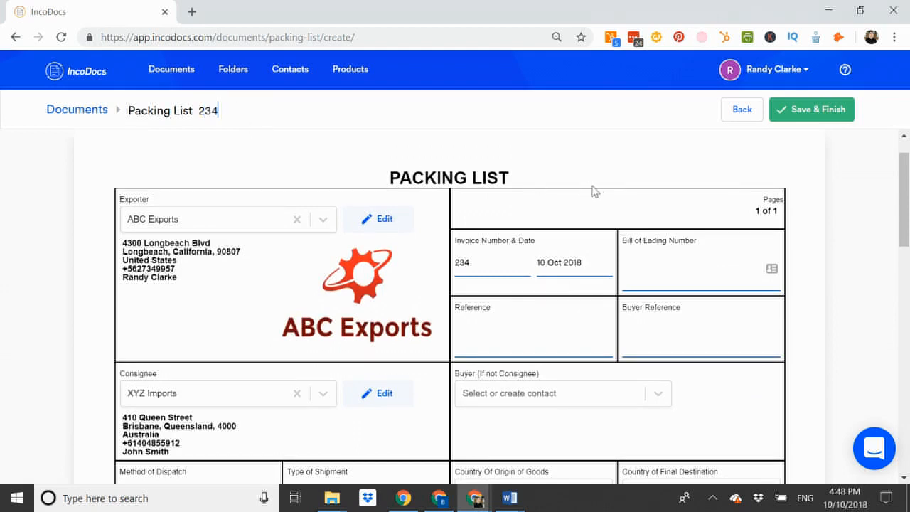
scroll(608, 186, up, 1)
click(801, 116)
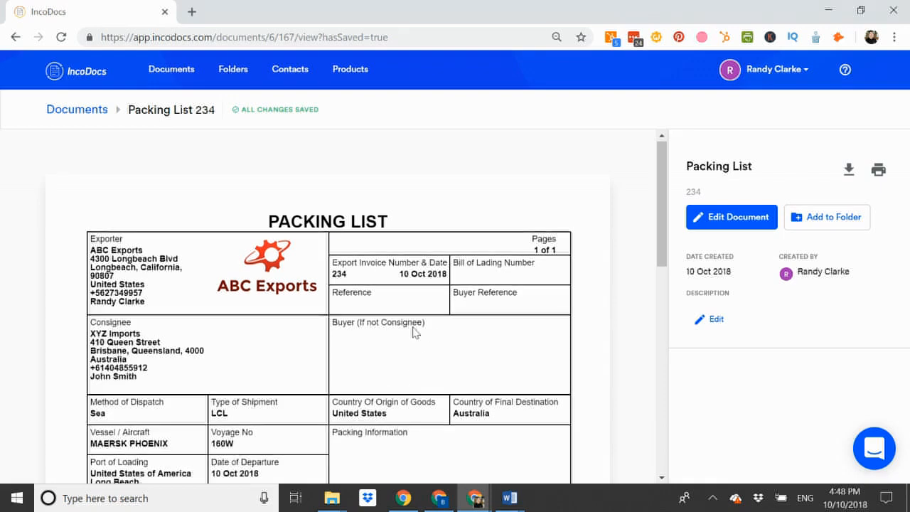
- Look through the saved packing list from header to signature and download the document
scroll(414, 332, down, 3)
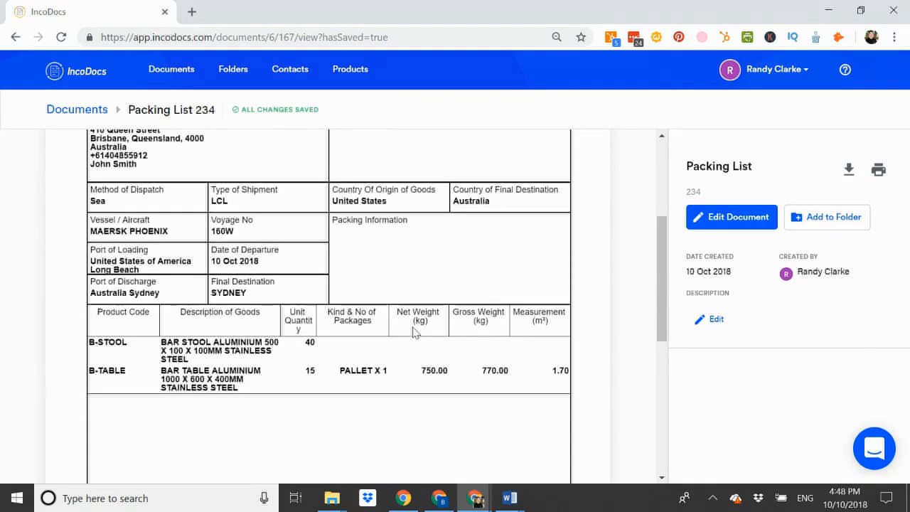
scroll(414, 332, down, 5)
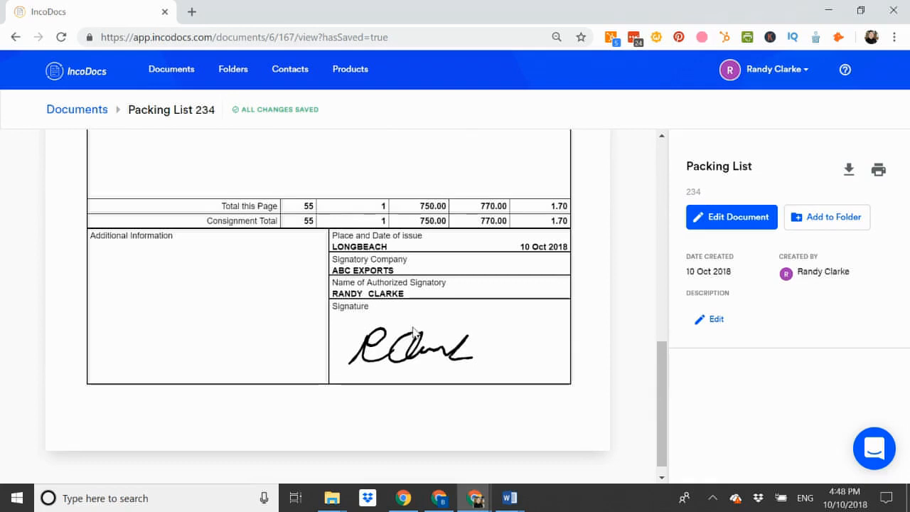
scroll(414, 332, up, 9)
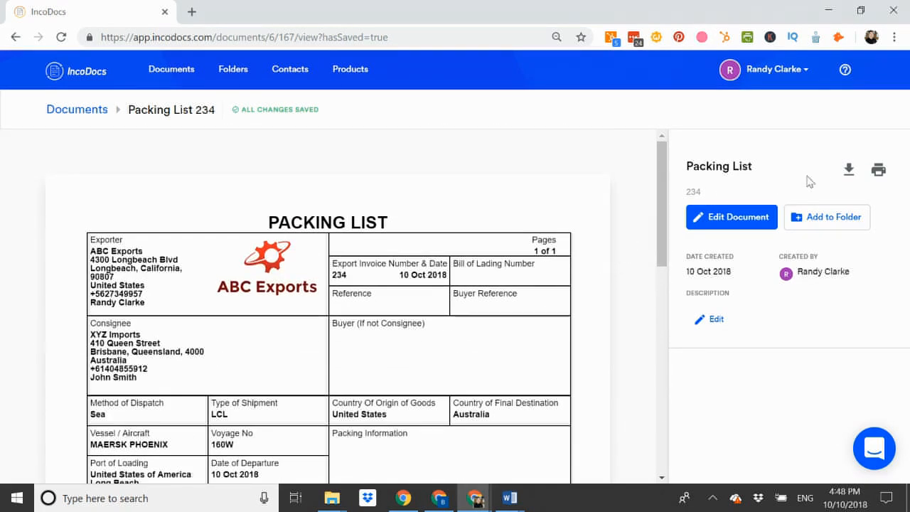
click(850, 175)
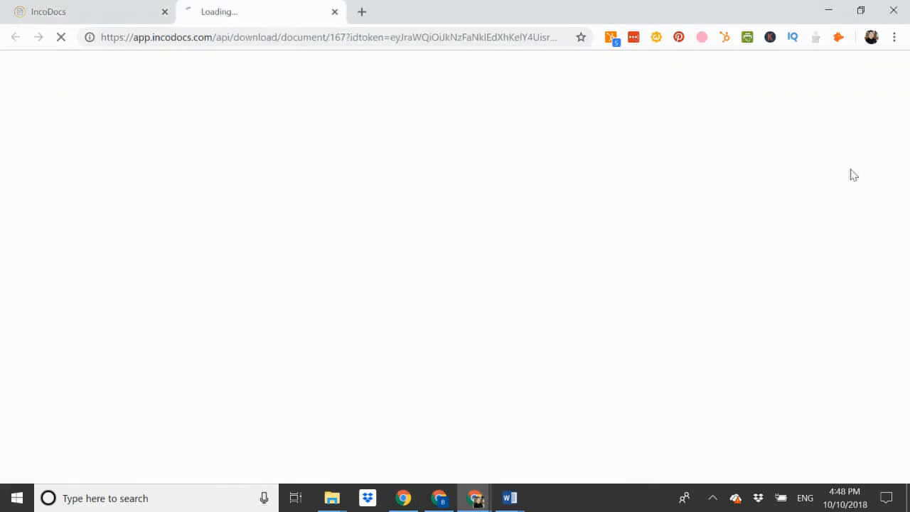